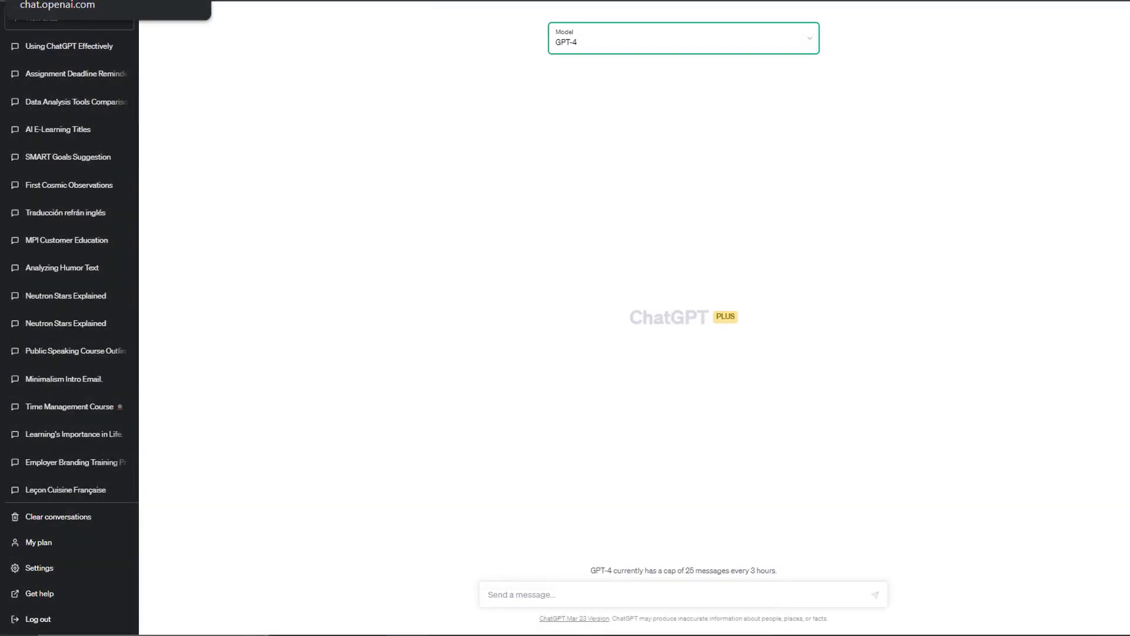
Ask GPT-4: 'Please provide three specific strategies for reducing stress in the workspace'.
{"action": "left_click", "coordinate": [535, 593]}
{"action": "type", "text": "Please provide three specific strategies for reducing stress in the workspace"}
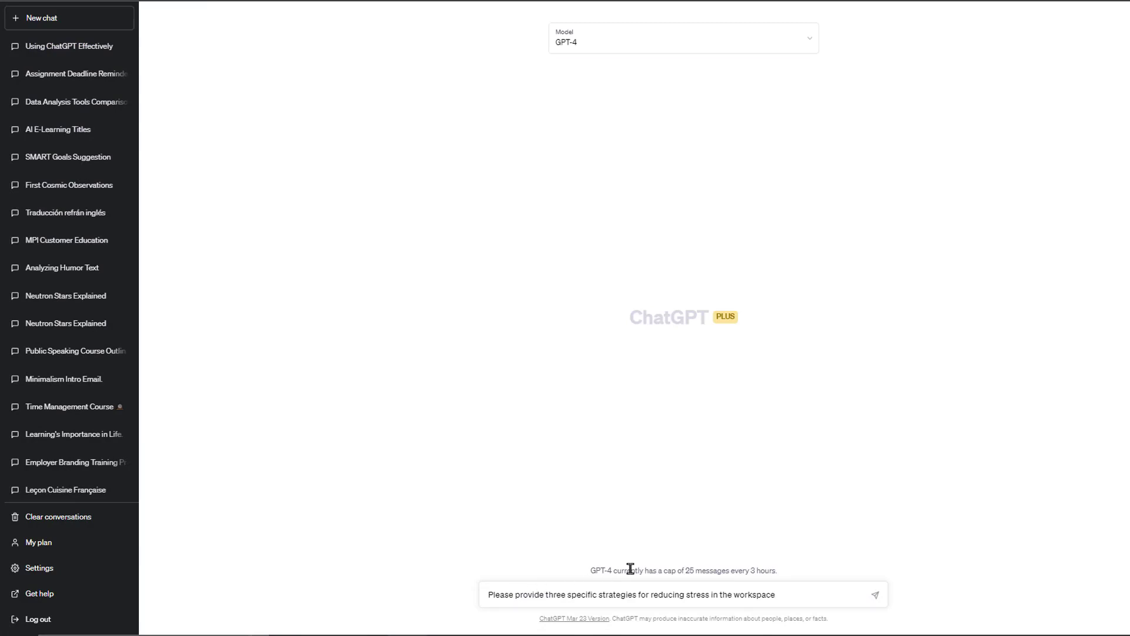
{"action": "left_click", "coordinate": [876, 596]}
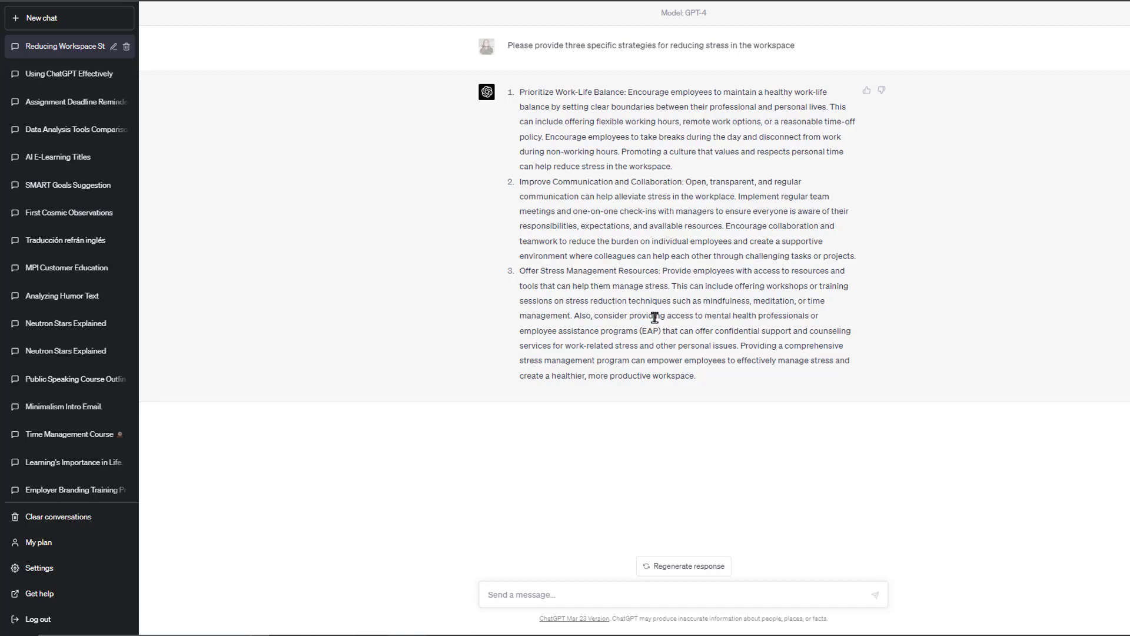
Start a new GPT-4 chat and send the pasted Talent Coach prompt.
{"action": "left_click", "coordinate": [60, 22]}
{"action": "mouse_move", "coordinate": [623, 74]}
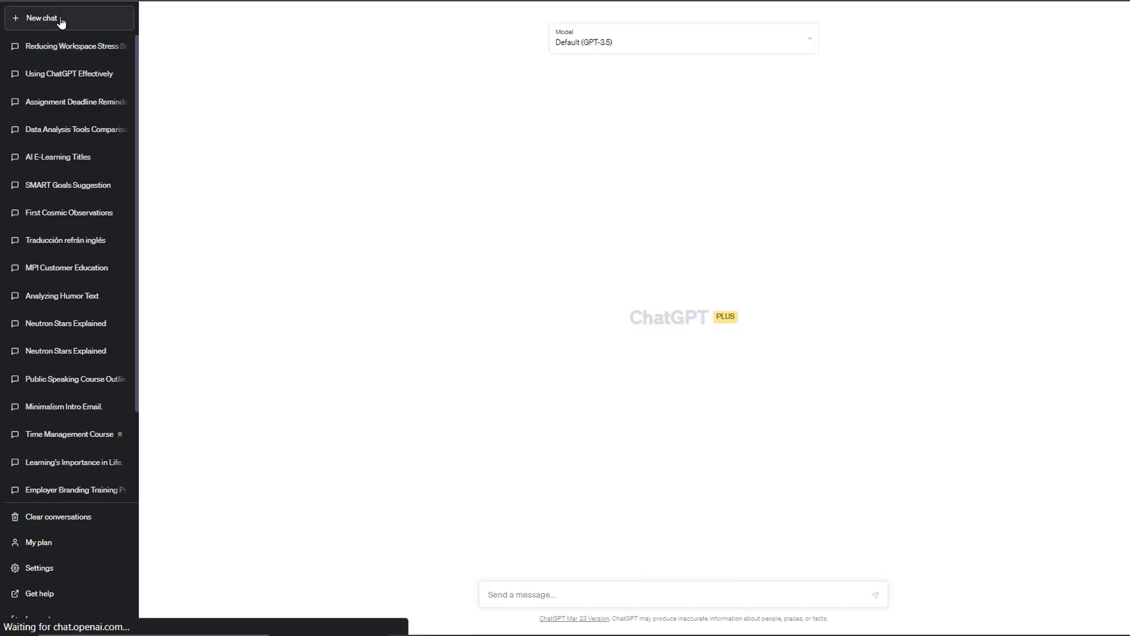
{"action": "left_click", "coordinate": [570, 46]}
{"action": "left_click", "coordinate": [623, 73]}
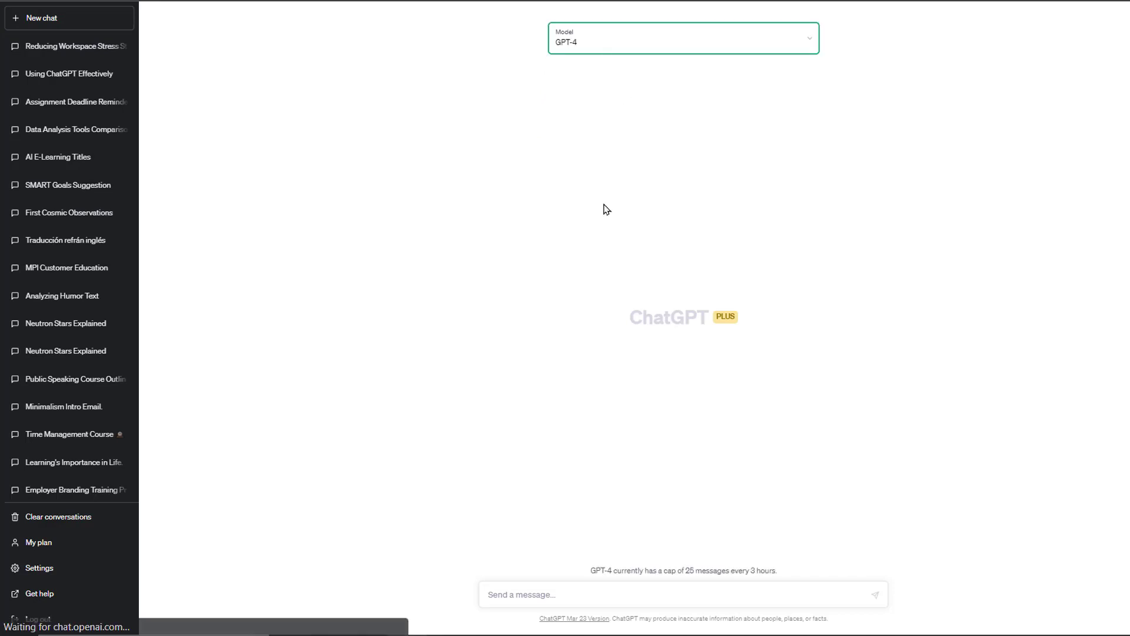
{"action": "left_click", "coordinate": [574, 590]}
{"action": "type", "text": "I want you to act as aTalent Coach who is preparing an online course for  talent managemen. I want you to suggest what should appear in the course content of that course topic, as well as some questions the learners should be able to answer"}
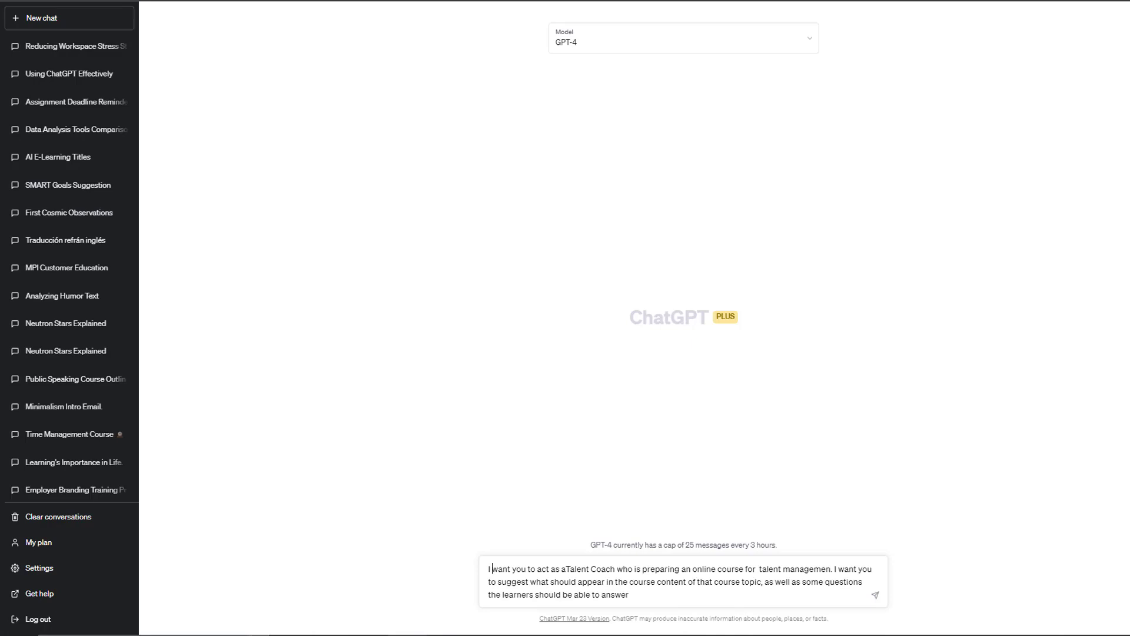
{"action": "left_click", "coordinate": [875, 598]}
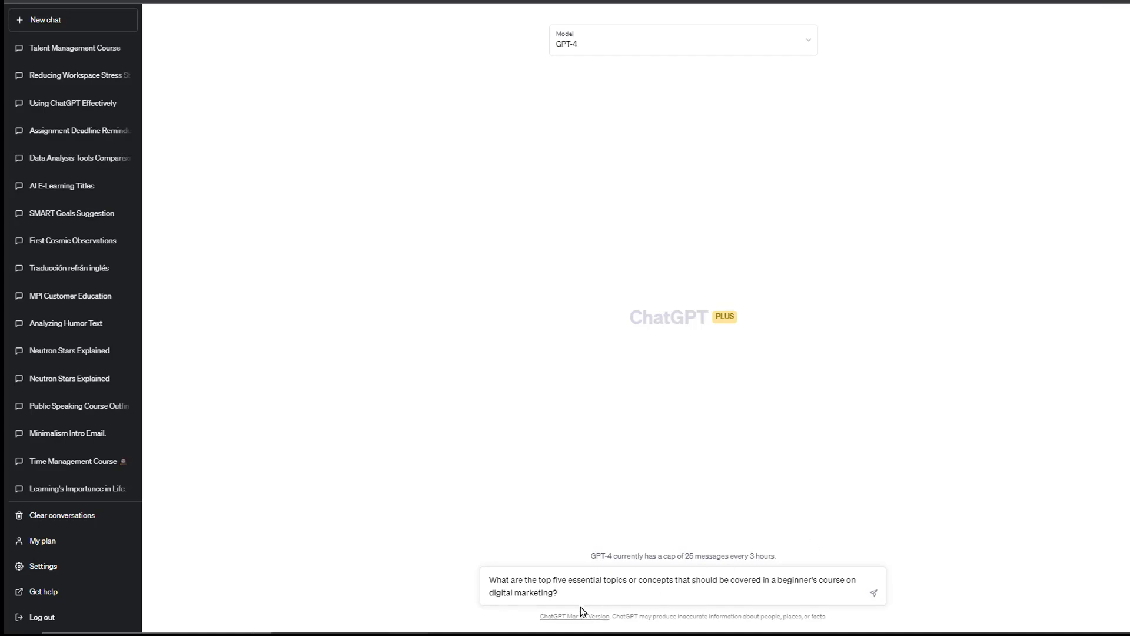
Overwrite the message with the engineered course-outline prompt covering prerequisites and learner challenges.
{"action": "key", "text": "ctrl+a"}
{"action": "type", "text": "Using your experience in digital marketing, design a beginner's course outline that covers the most important topics for someone to be proficient in digital marketing. Your outline should include at least five essential topics, and for each topic, provide a brief explanation of why it is important and what students will learn from it. Additionally, identify any prerequisites or recommended knowledge for the course and any potential challenges that learners may face in mastering the material."}
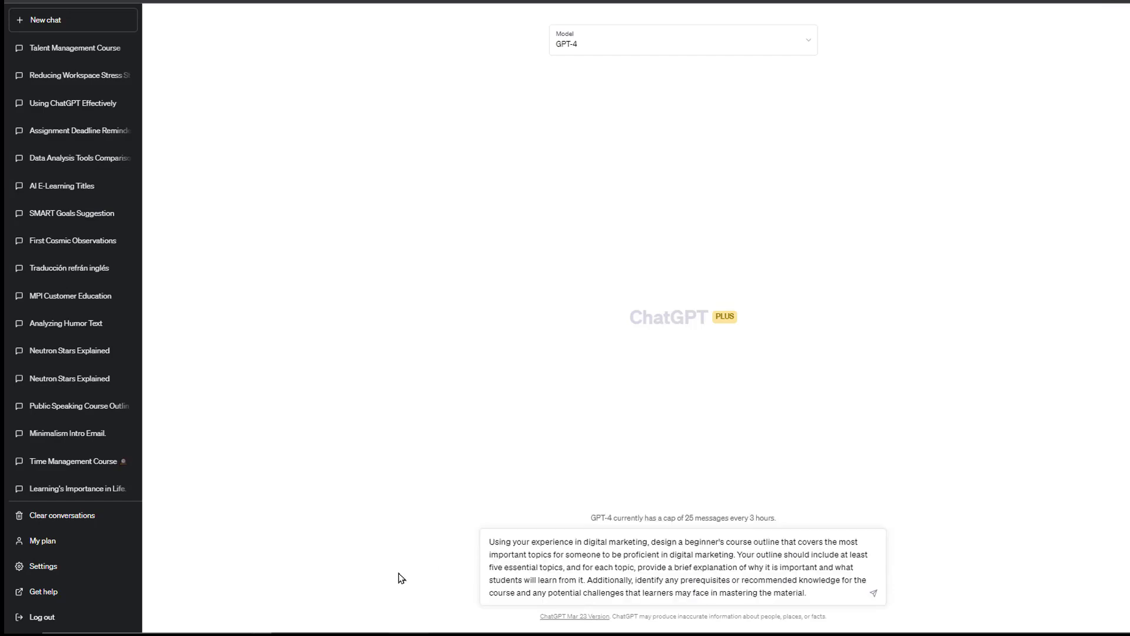